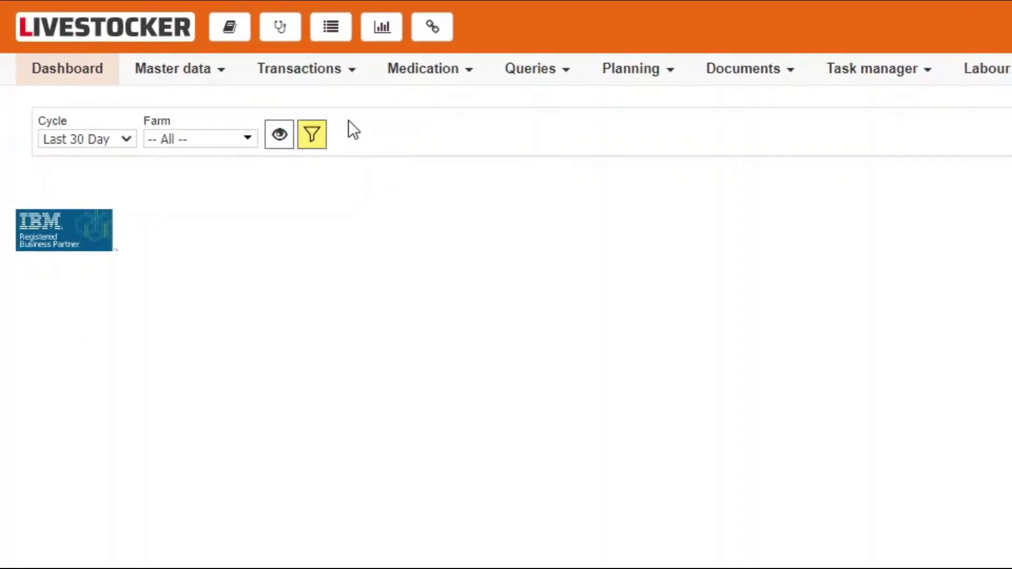
Bring up the Transactions menu with its Rotations submenu showing.
click(323, 74)
mouse_move(332, 159)
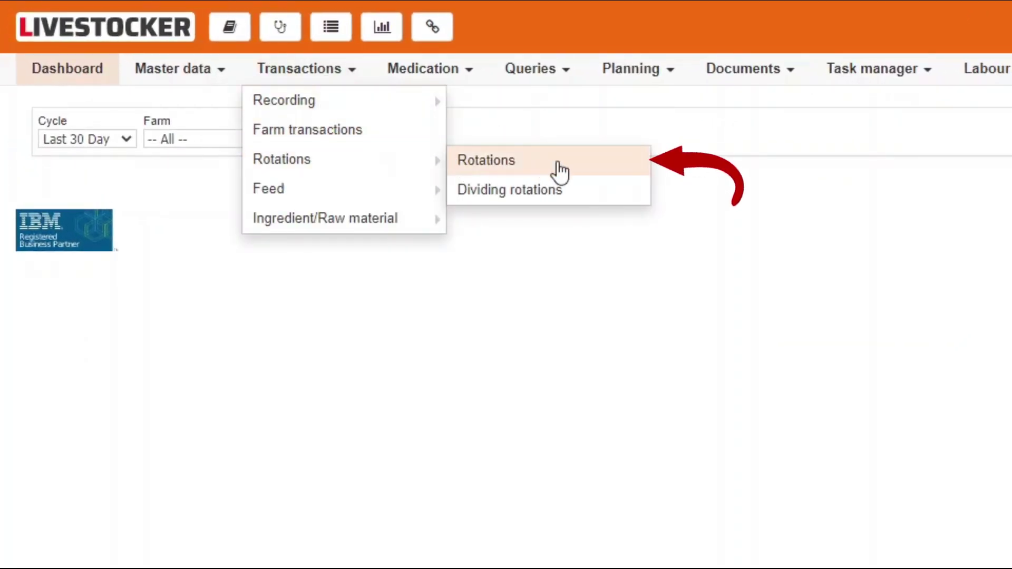
Open the Rotations list and check the Status, export and rows-per-page options, keeping active only.
click(560, 170)
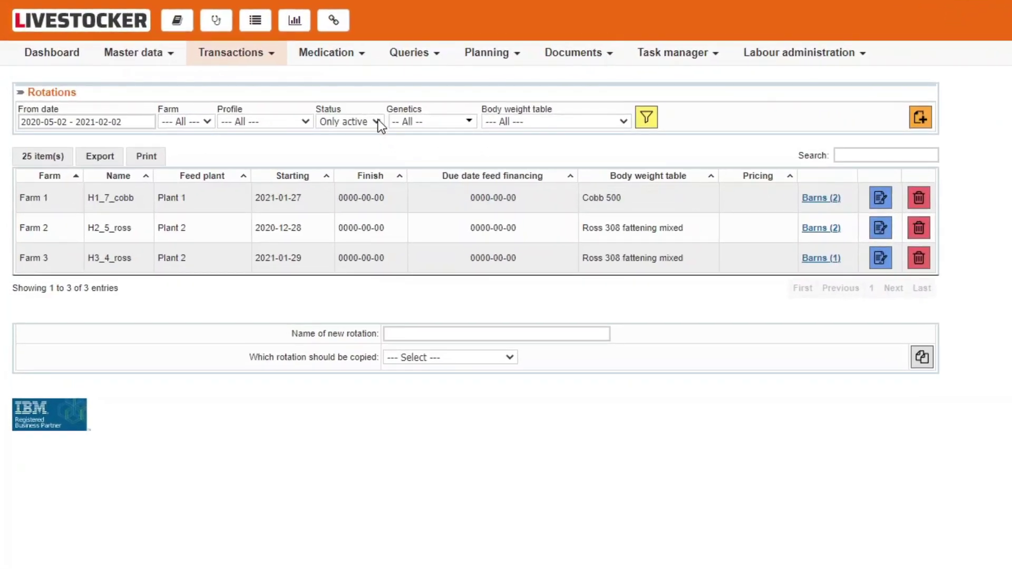
click(377, 123)
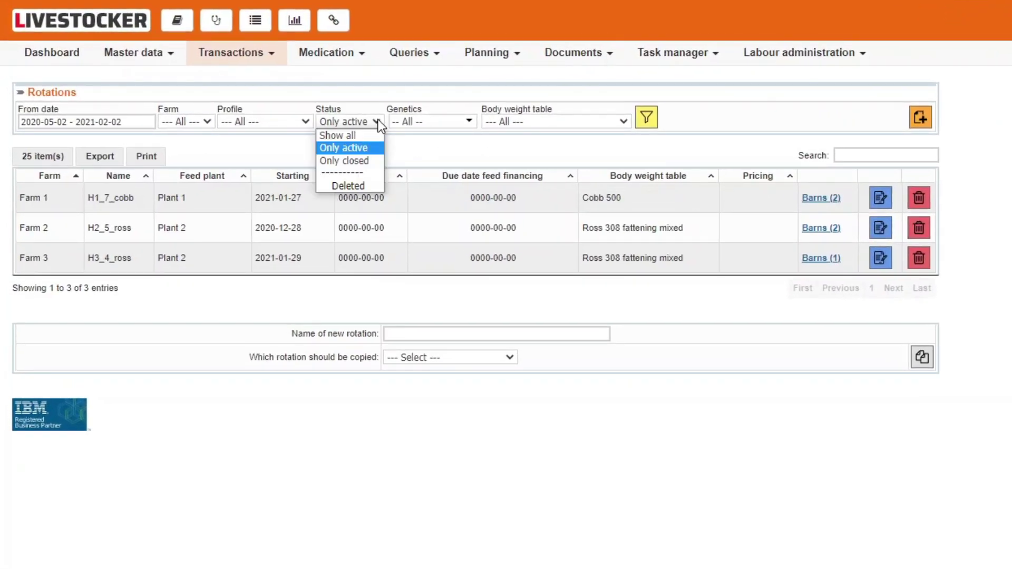
click(378, 124)
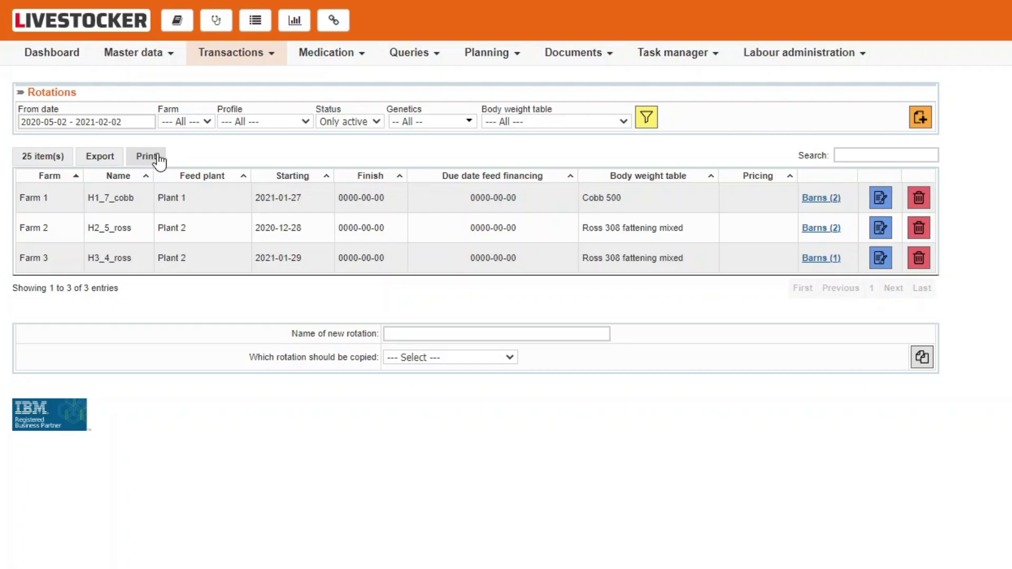
click(114, 157)
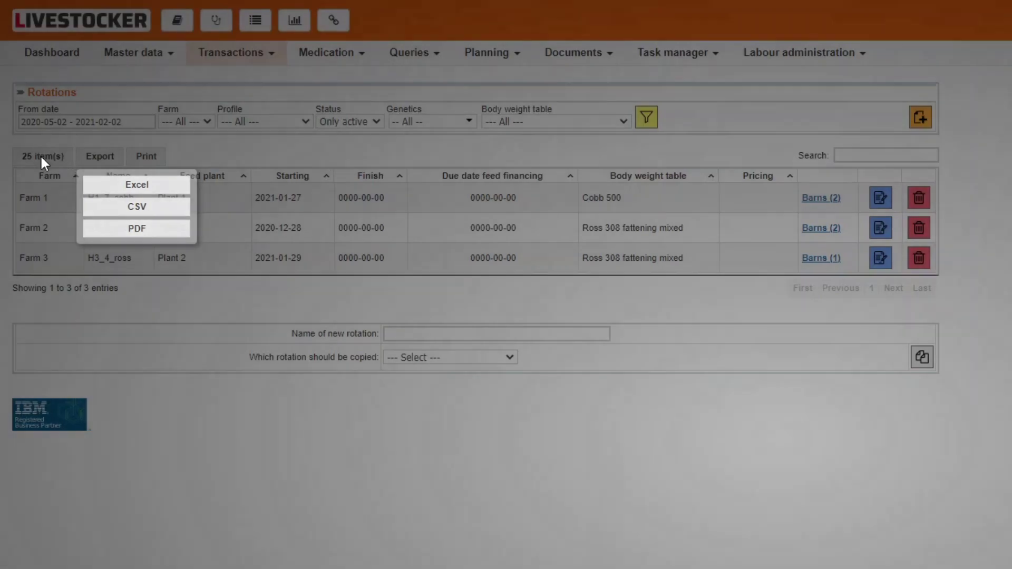
click(41, 155)
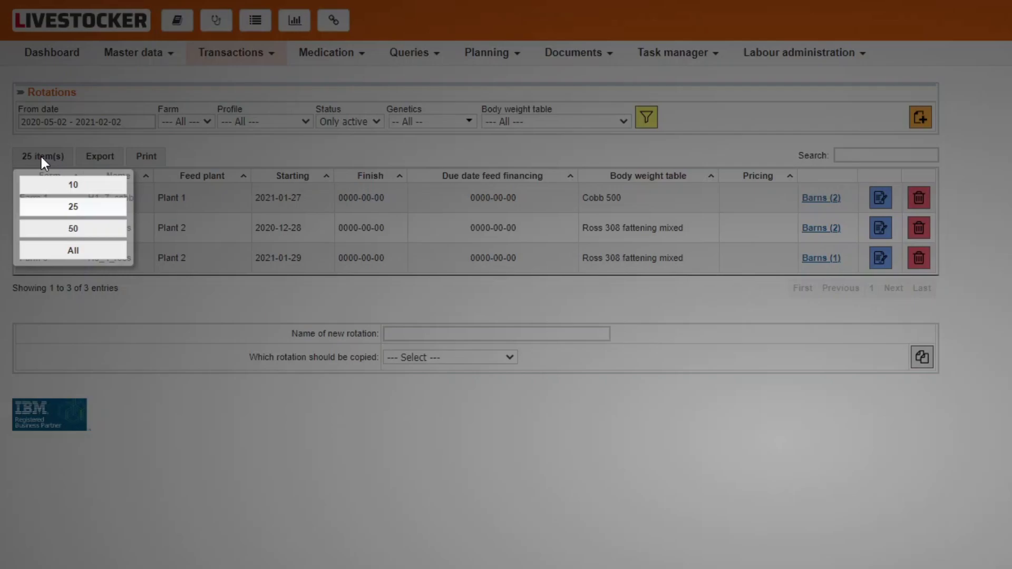
click(41, 156)
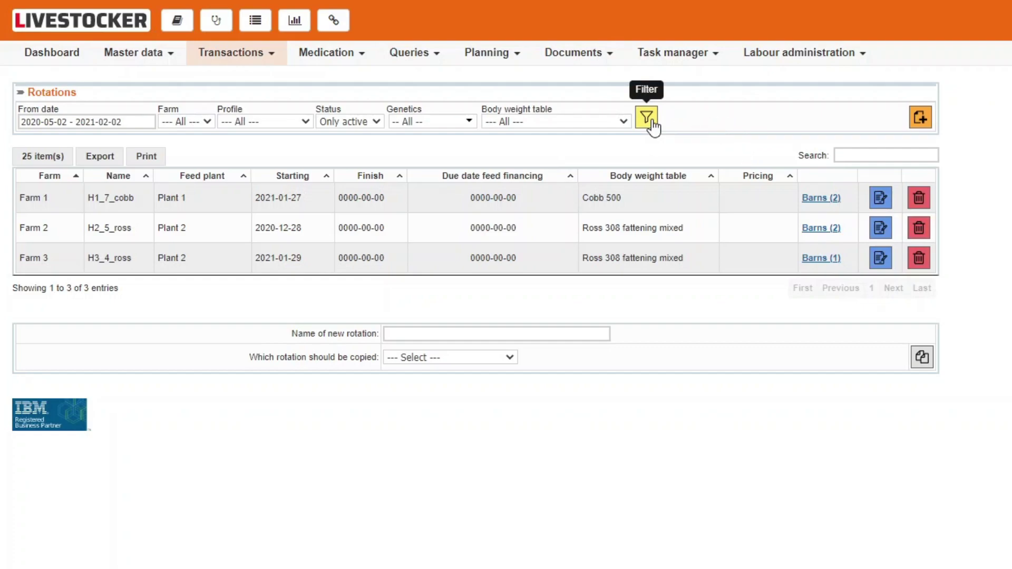
Search the rotations for 'co', then clear the search to show all rotations.
click(854, 153)
text(co)
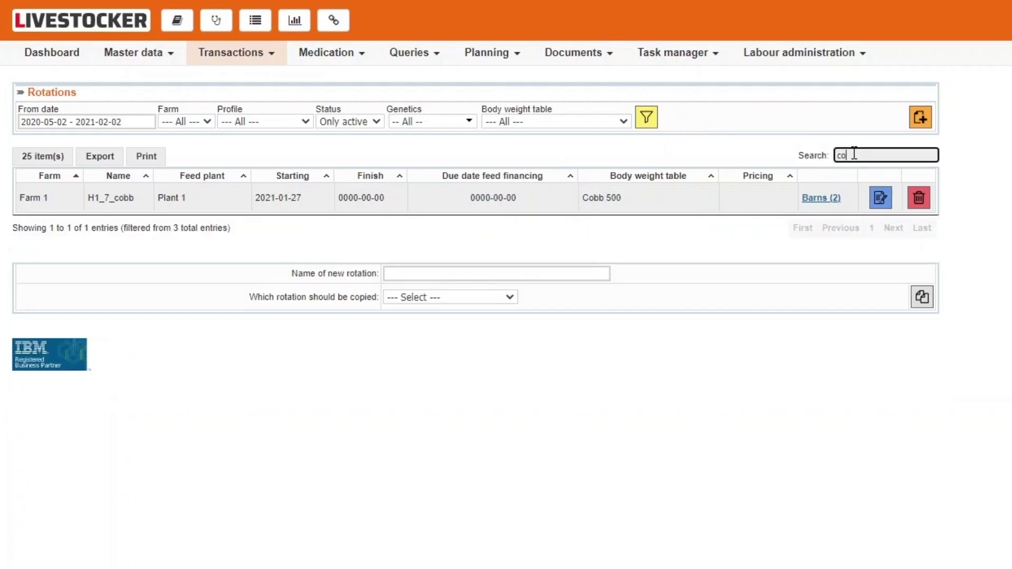
key(BackSpace)
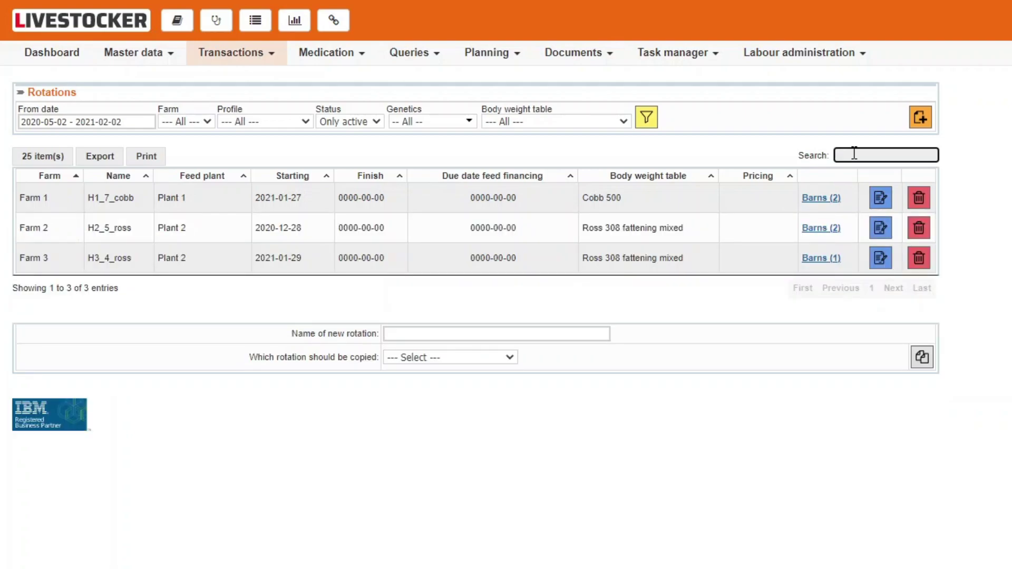
Start a new rotation for Farm 1 named 'Sample'.
click(920, 119)
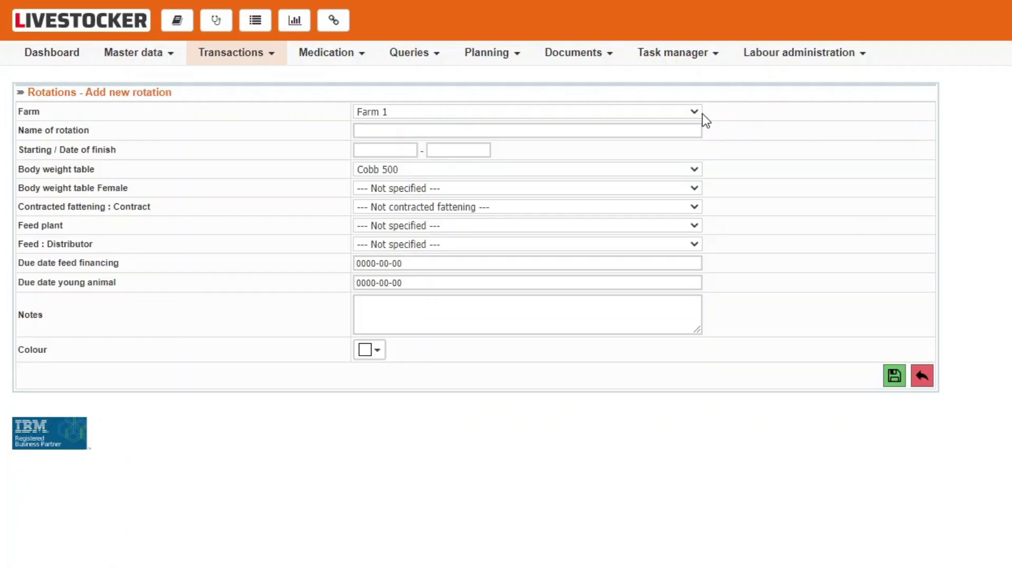
click(695, 112)
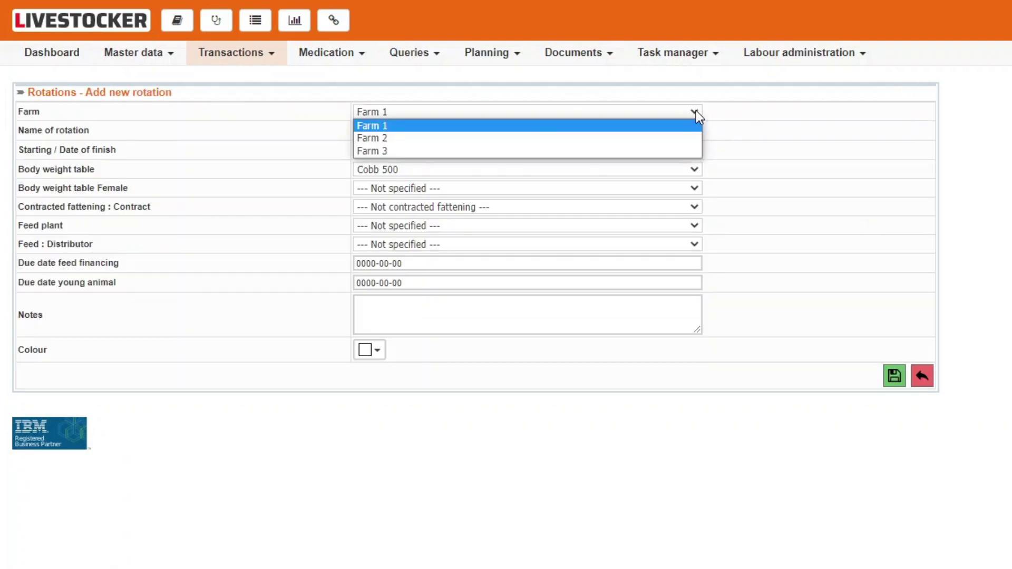
click(695, 112)
click(689, 129)
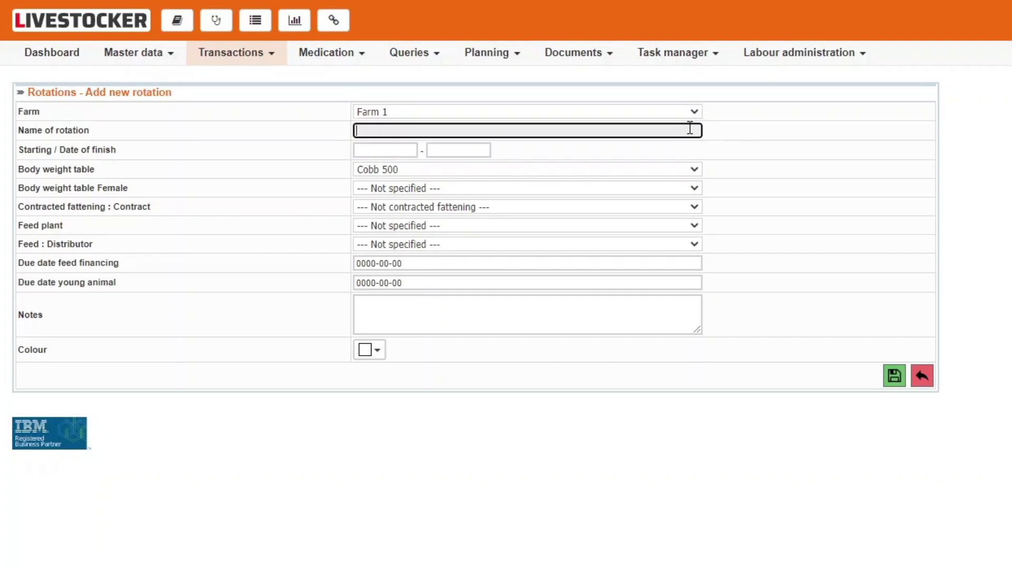
text(Sample)
Set the rotation's start date to 2021-02-02 and finish date to 2021-02-03.
click(387, 151)
click(415, 211)
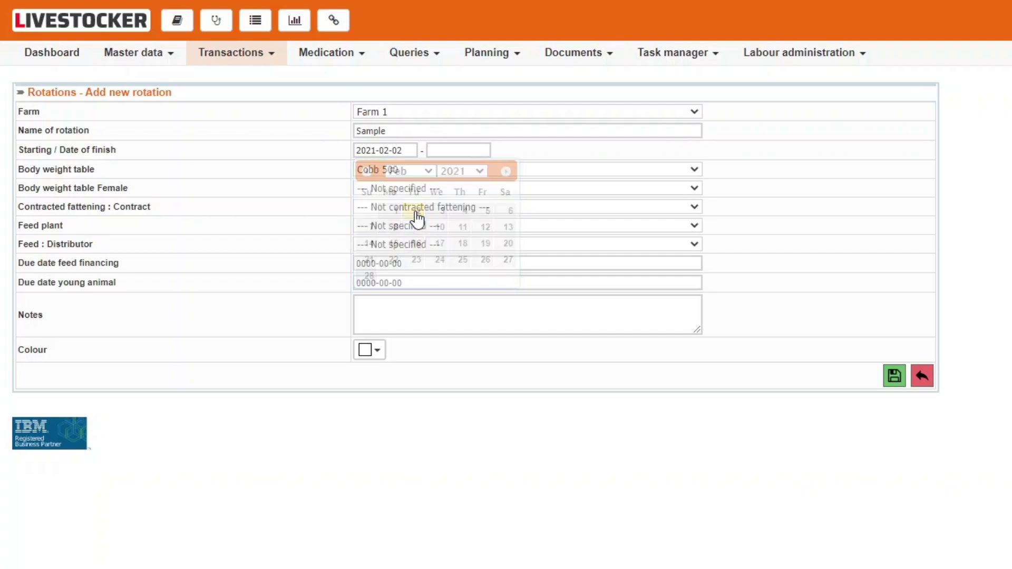
click(442, 151)
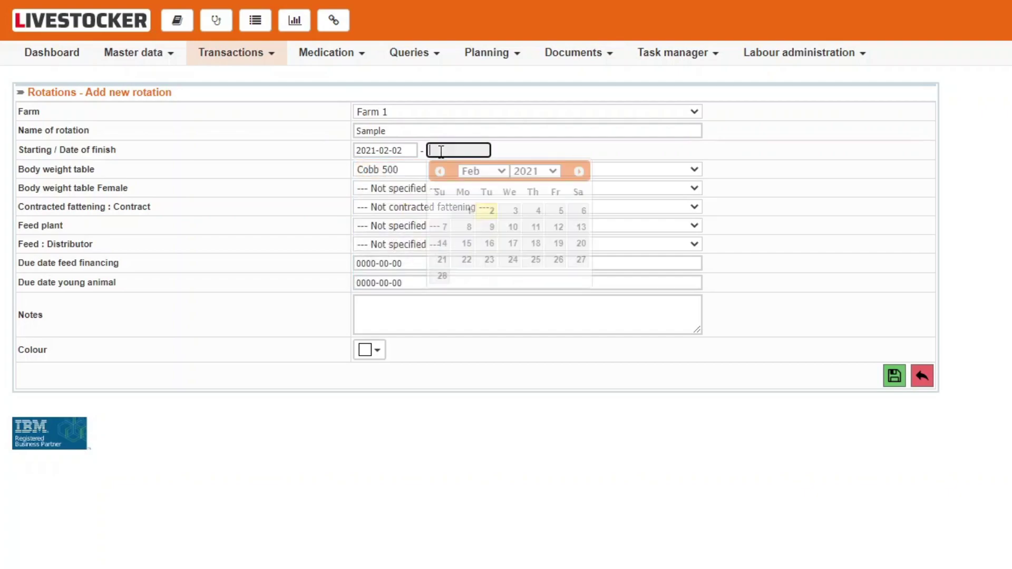
click(505, 211)
click(466, 173)
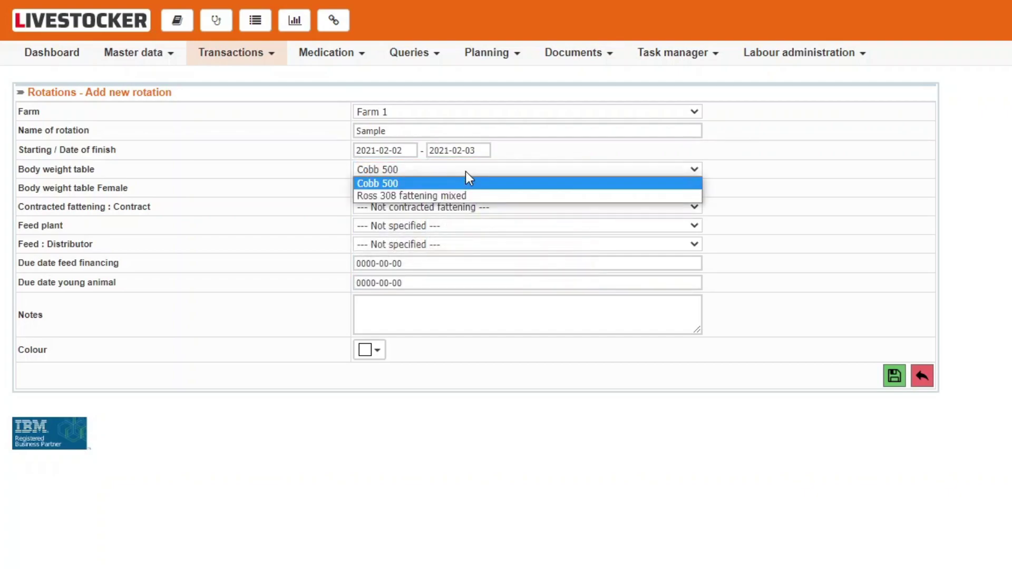
click(465, 172)
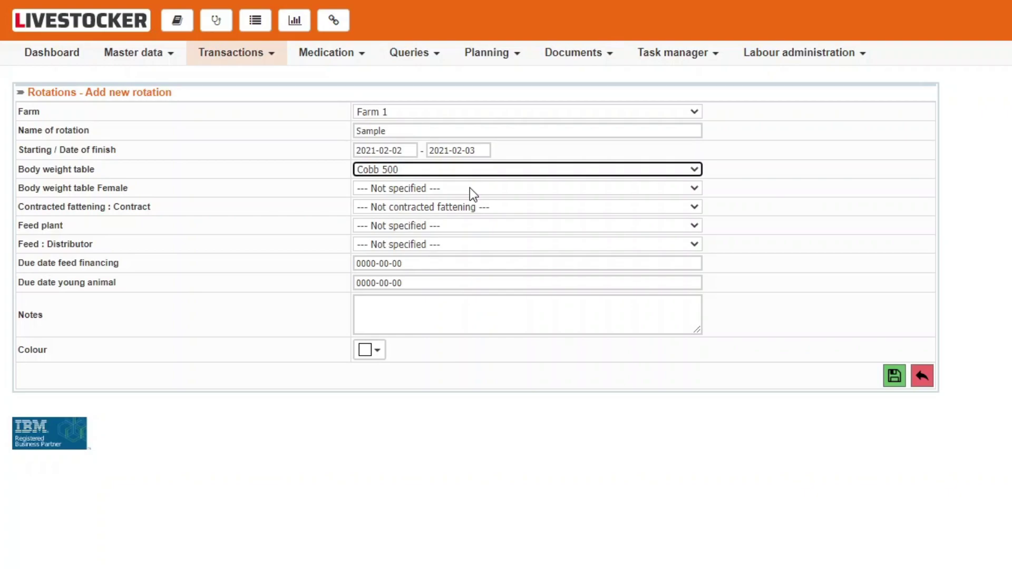
click(473, 194)
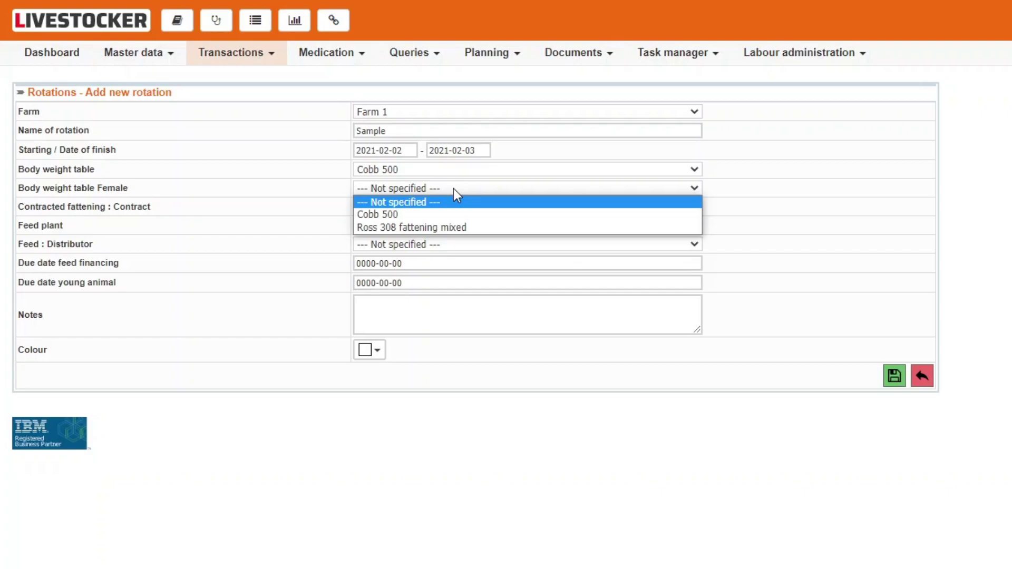
click(453, 189)
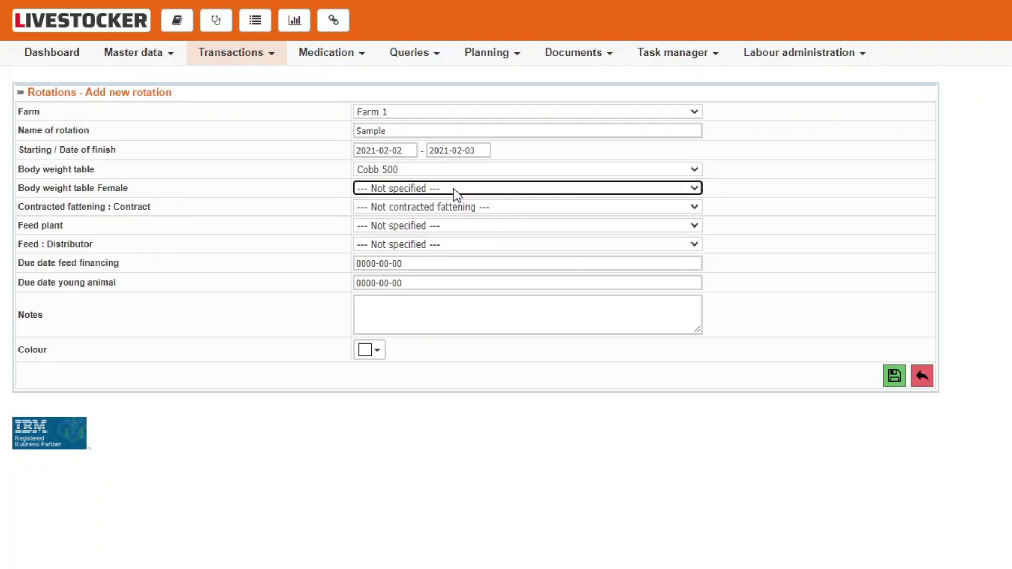
click(503, 212)
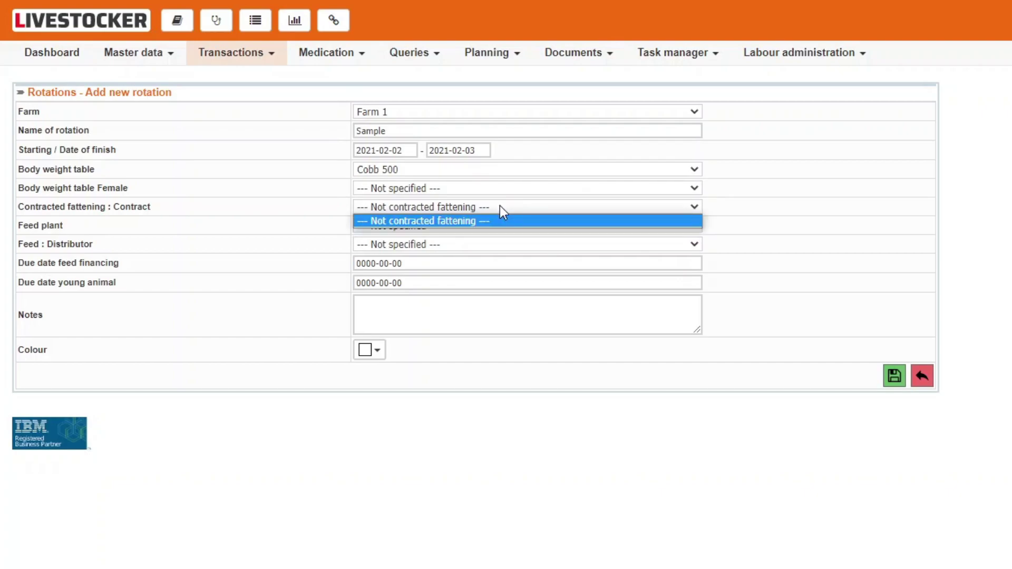
click(500, 206)
click(732, 207)
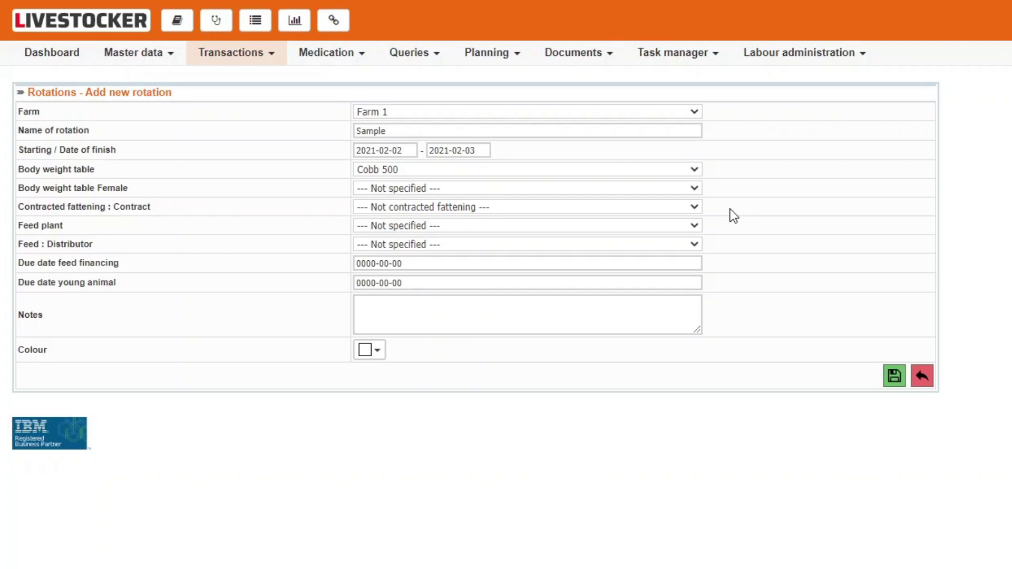
Choose Plant 1 as feed plant and Feed supplier 1 as feed distributor.
click(694, 225)
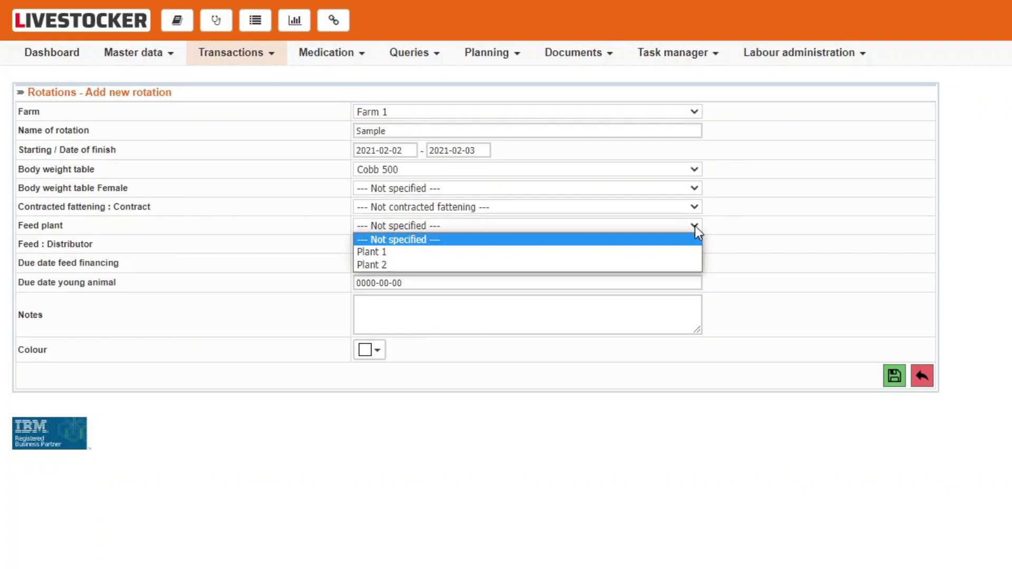
click(669, 252)
click(720, 235)
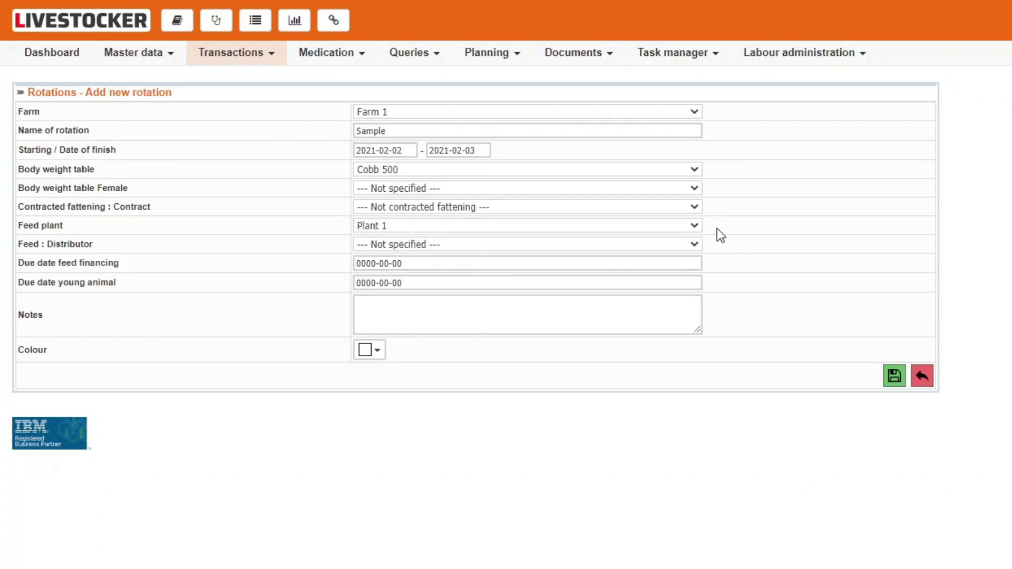
click(695, 245)
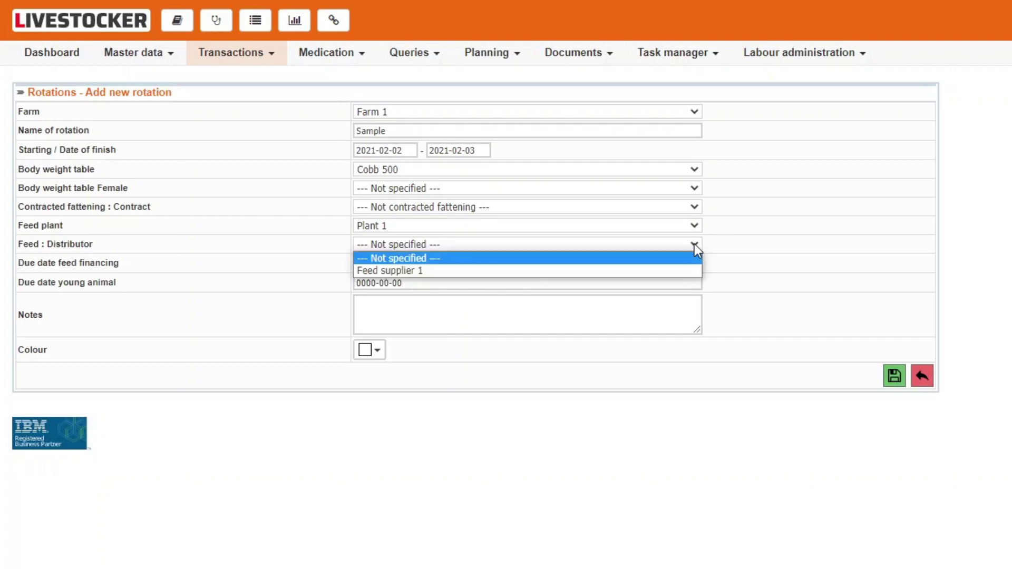
click(671, 266)
click(722, 255)
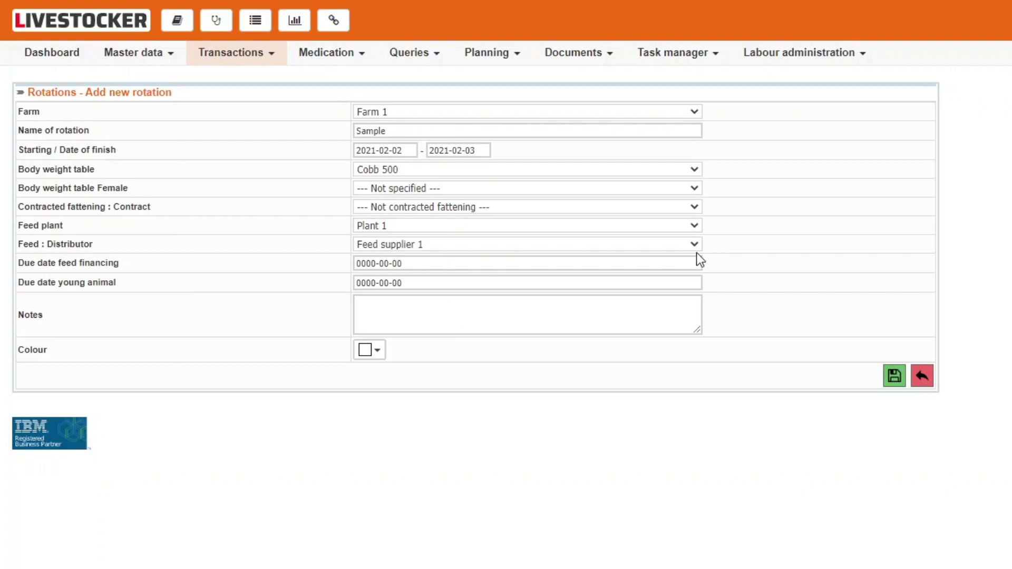
Set both the feed financing and young animal due dates to 2021-02-02.
click(421, 266)
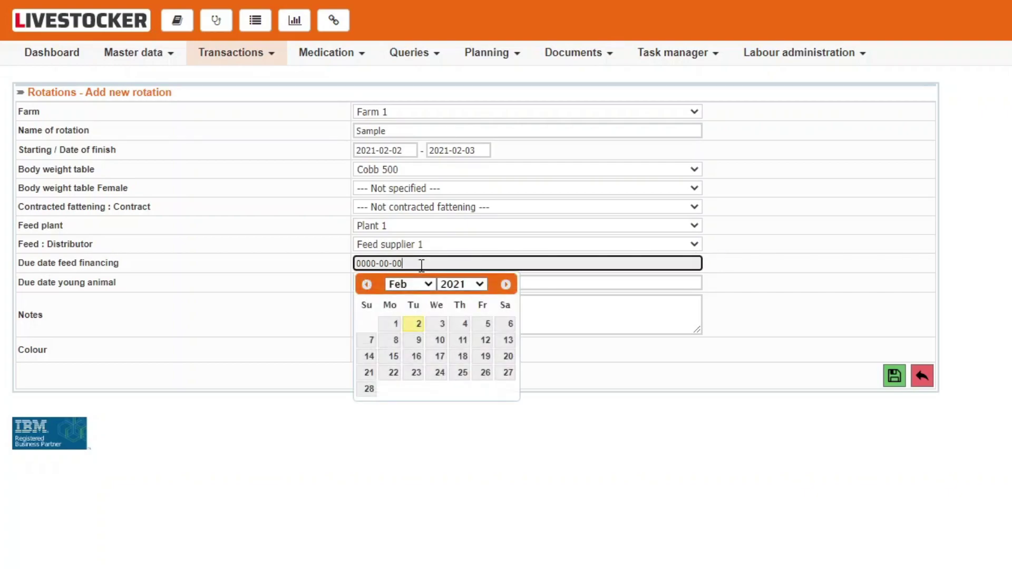
click(417, 324)
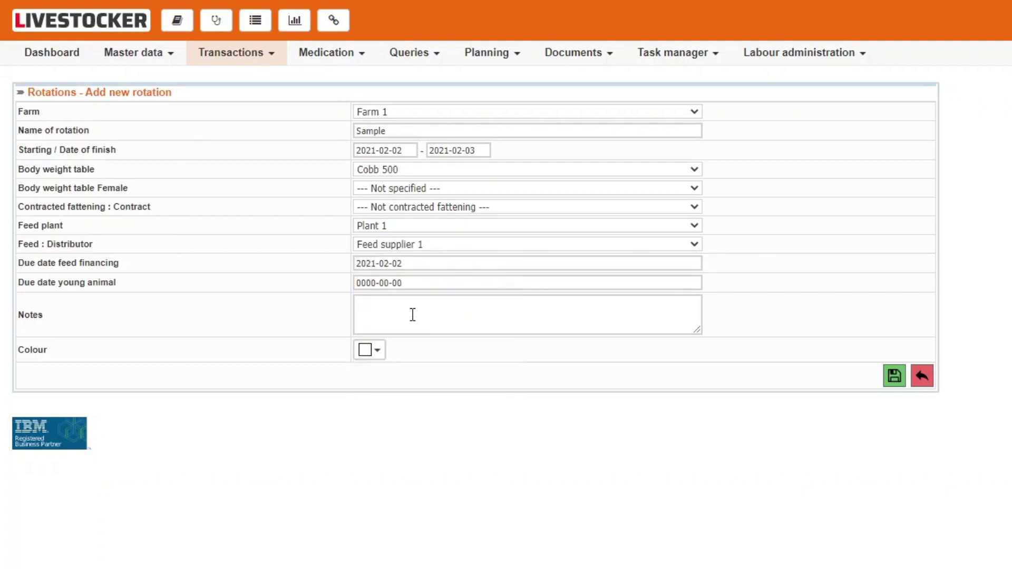
click(411, 283)
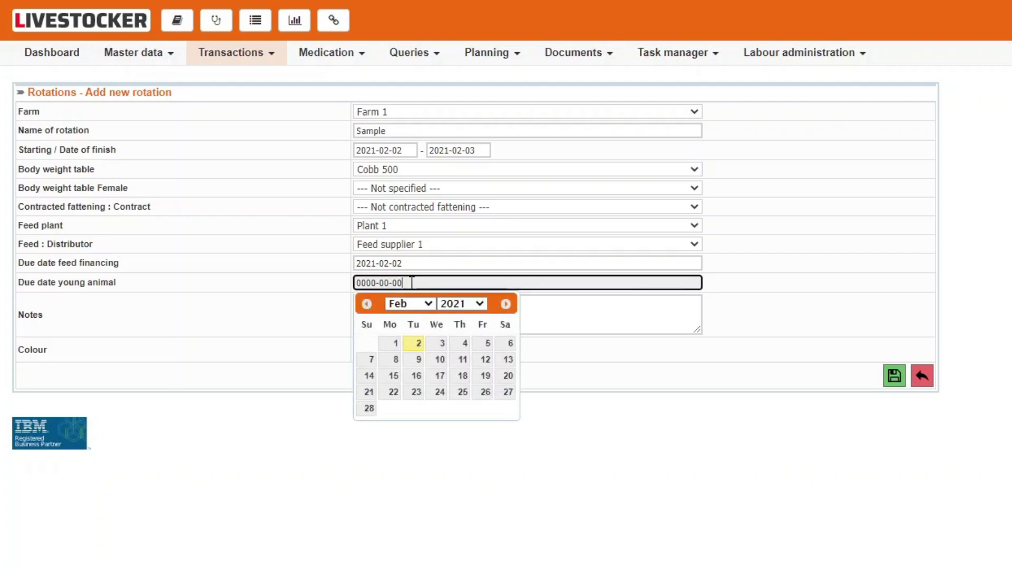
click(416, 345)
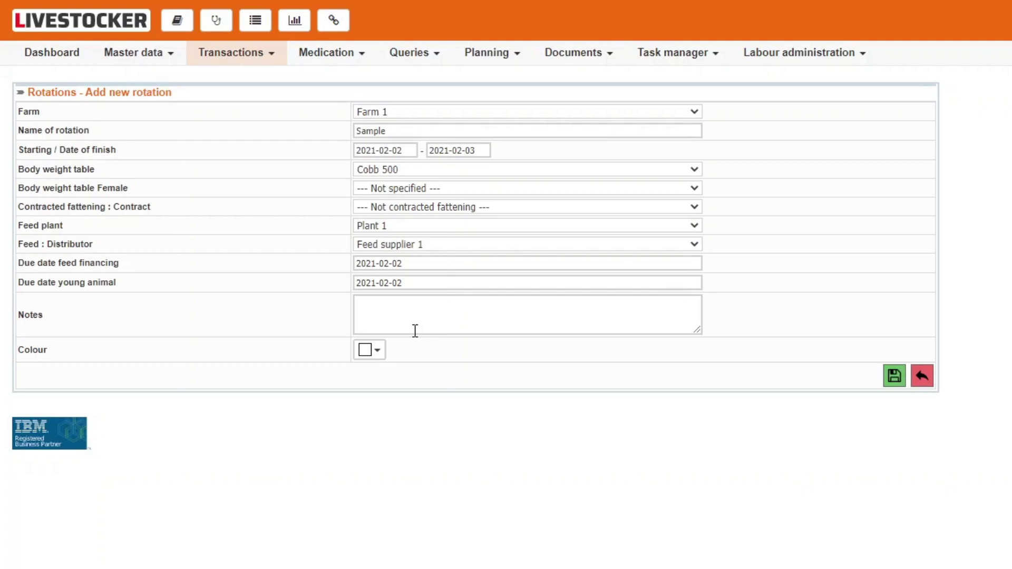
Add the note 'notes' and give the rotation a red colour.
click(410, 309)
text(notes)
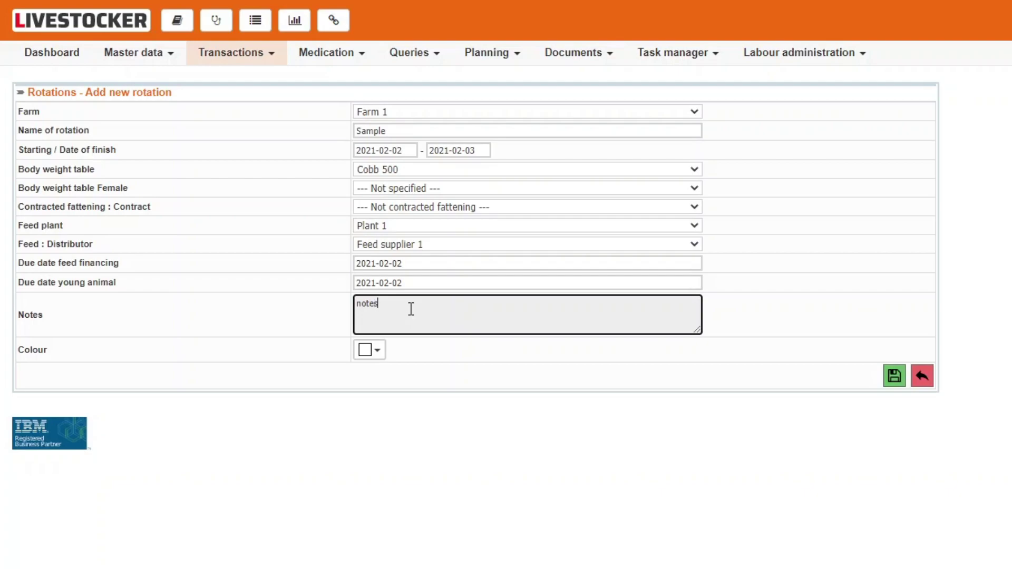
click(369, 350)
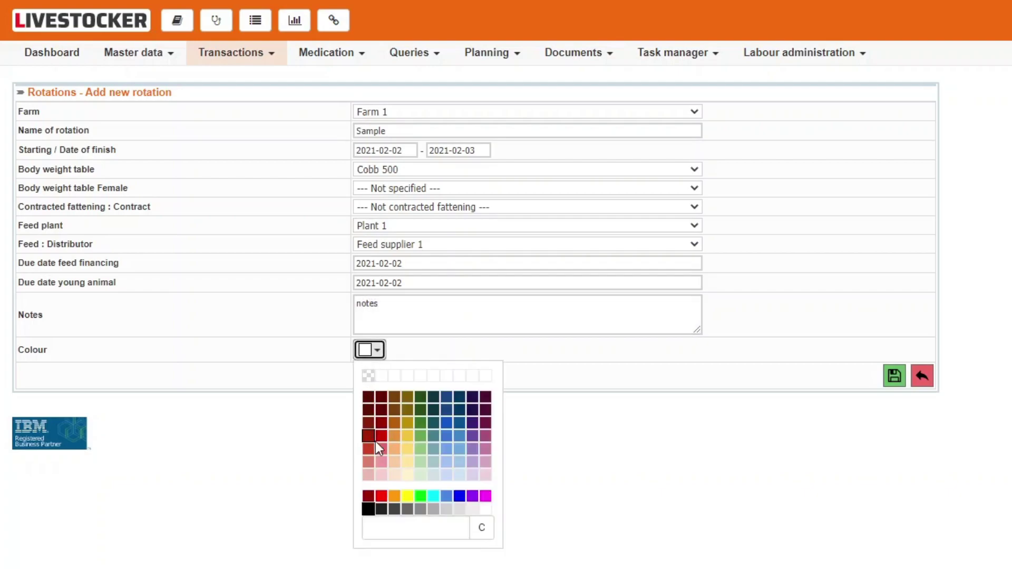
click(383, 439)
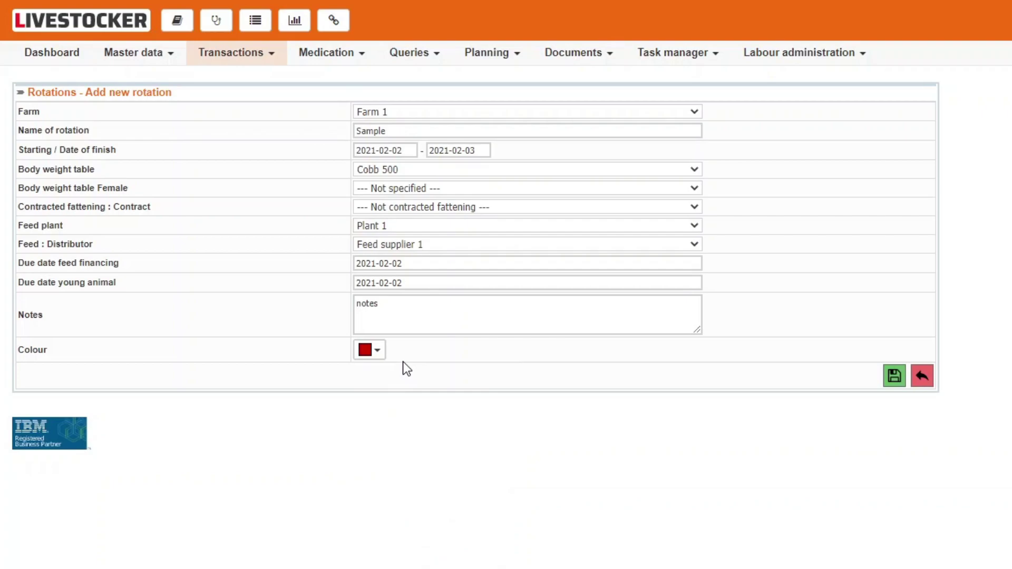
Save the Sample rotation, then assign barn H-1/1 to it and save.
click(895, 376)
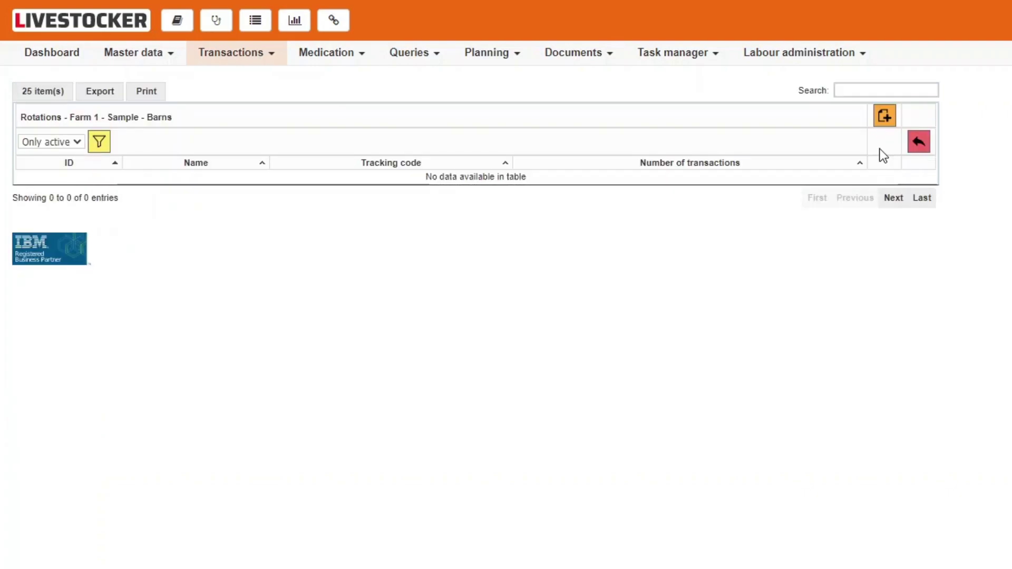
click(884, 117)
click(684, 122)
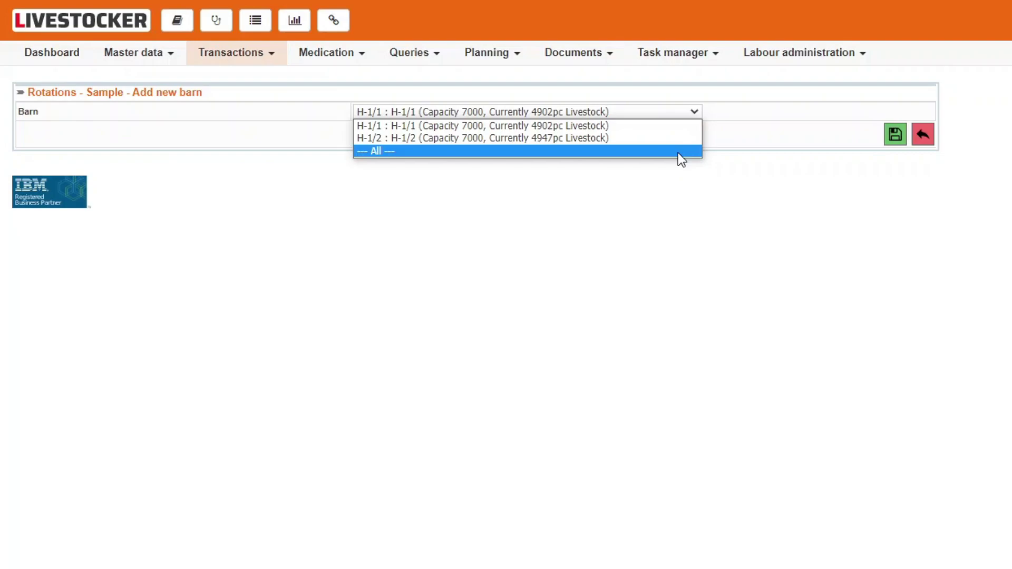
click(739, 125)
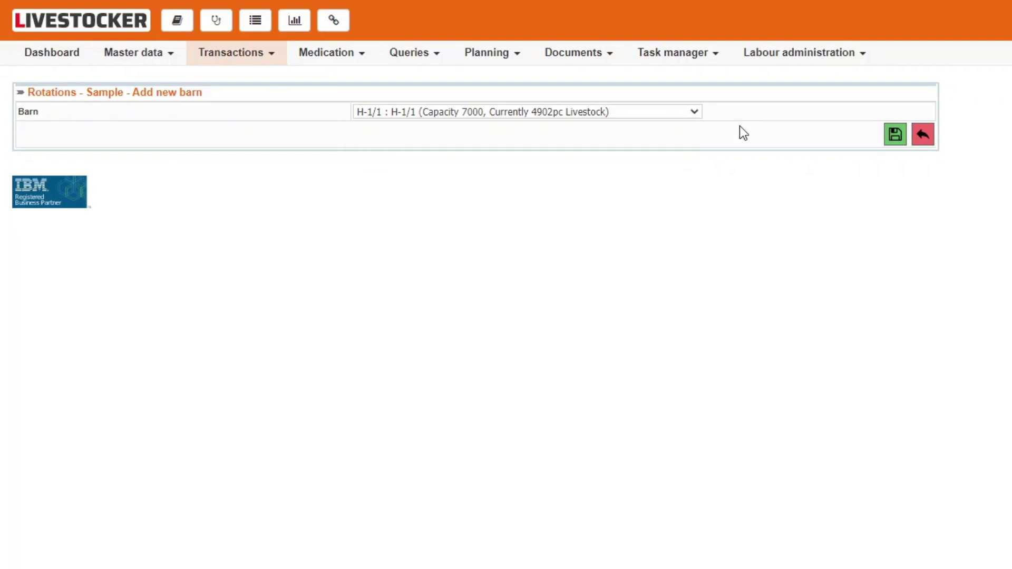
click(894, 136)
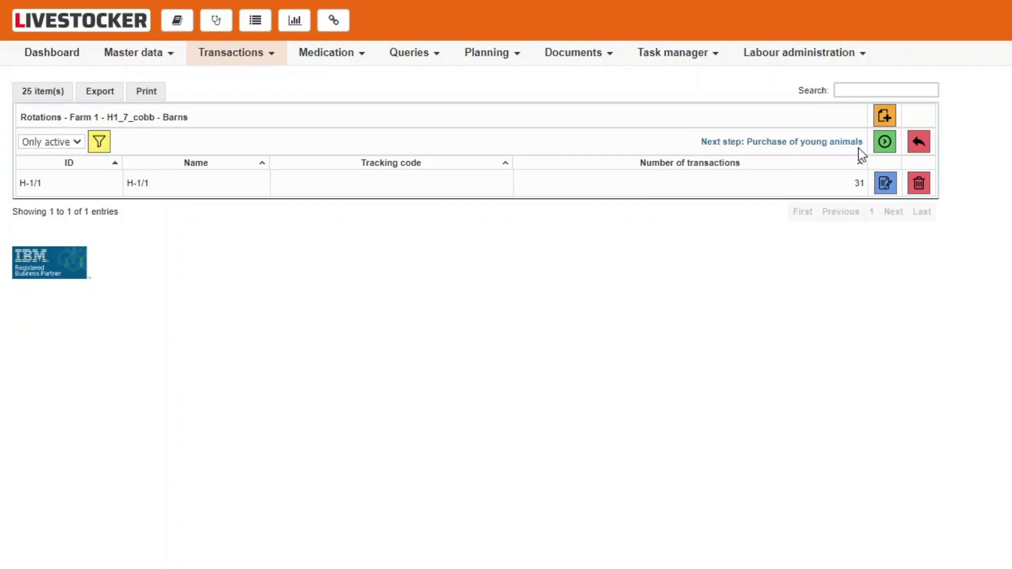
Proceed to the purchase of young animals step.
click(884, 142)
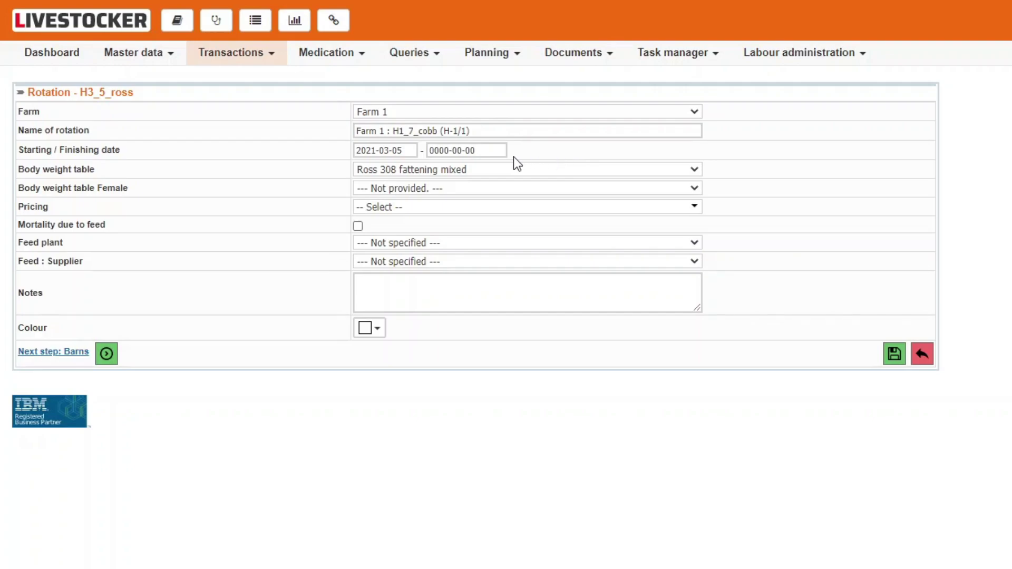
Set the finishing date to 2021-07-21 and save, closing the rotation.
click(474, 150)
click(481, 170)
click(482, 232)
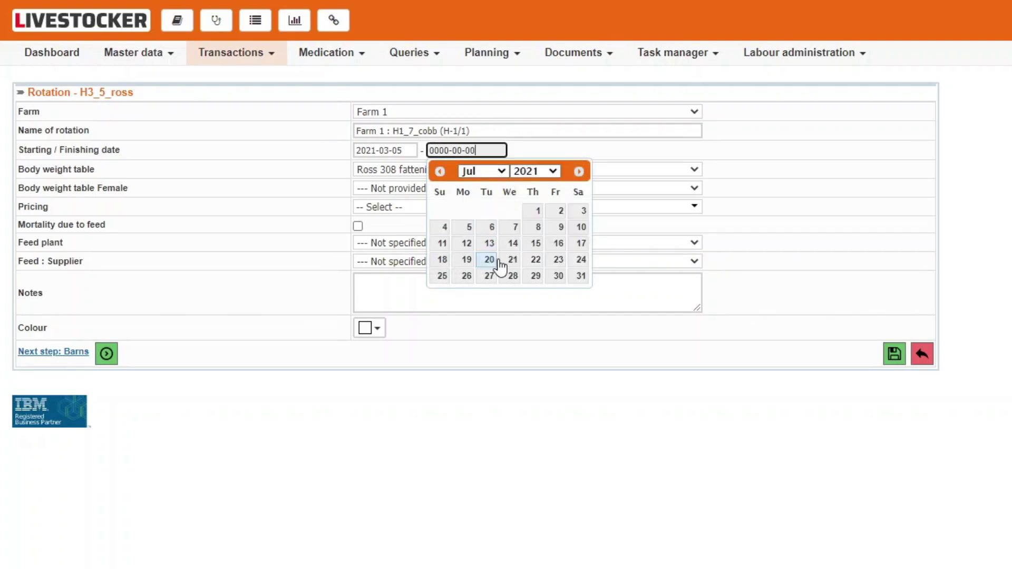
click(501, 261)
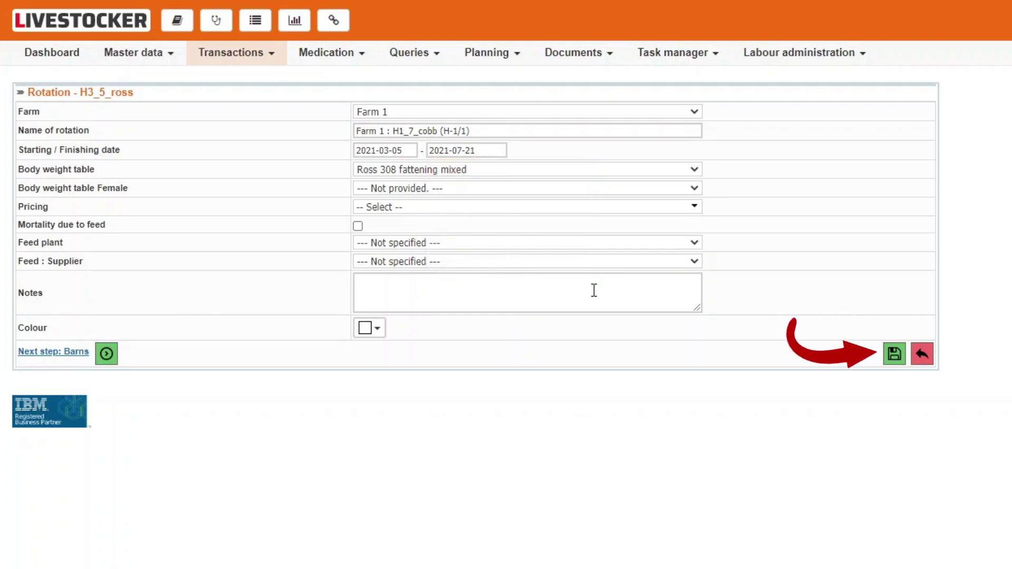
click(894, 354)
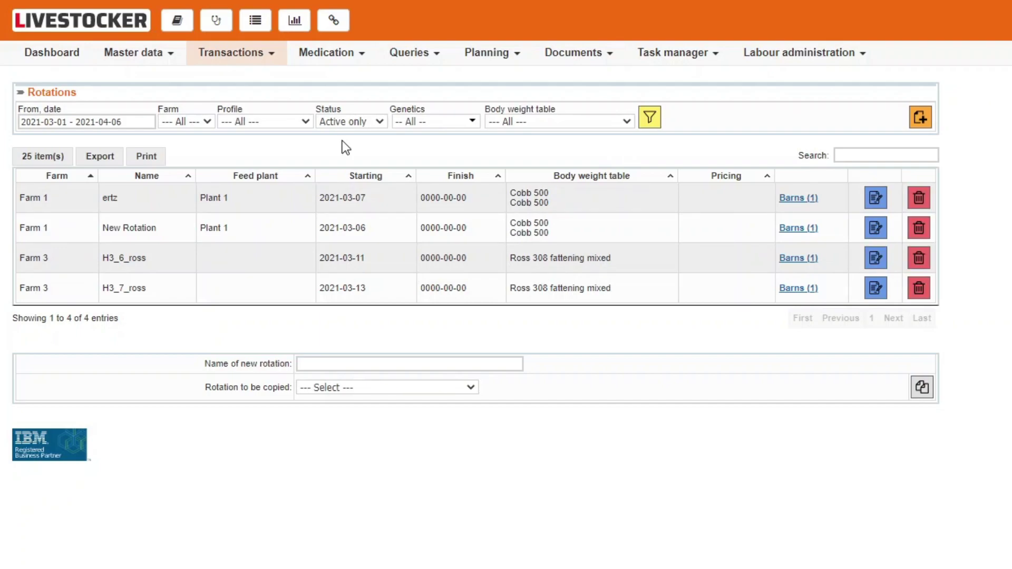
Filter the rotations list to 'Closed only' rotations.
click(351, 125)
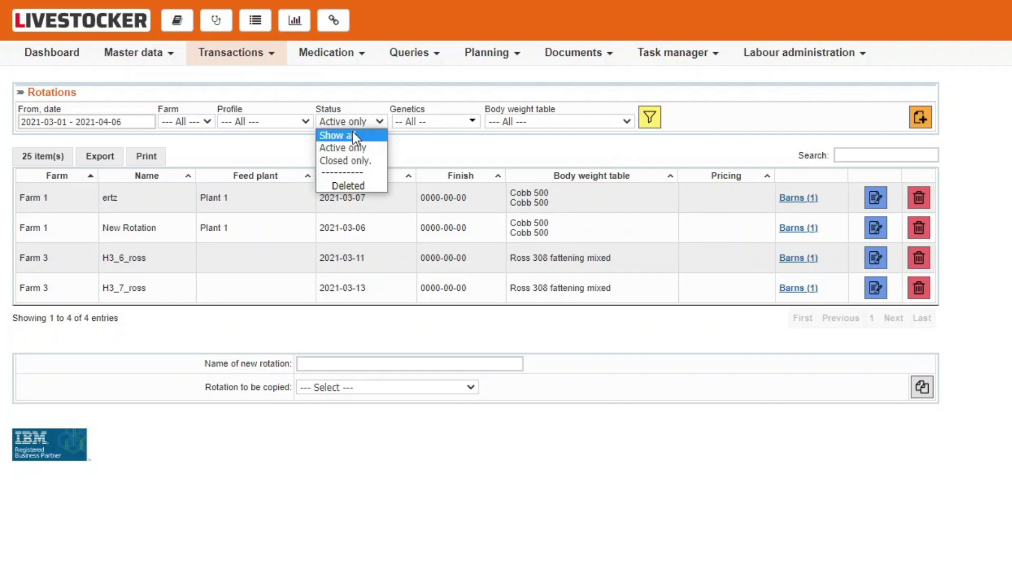
click(363, 161)
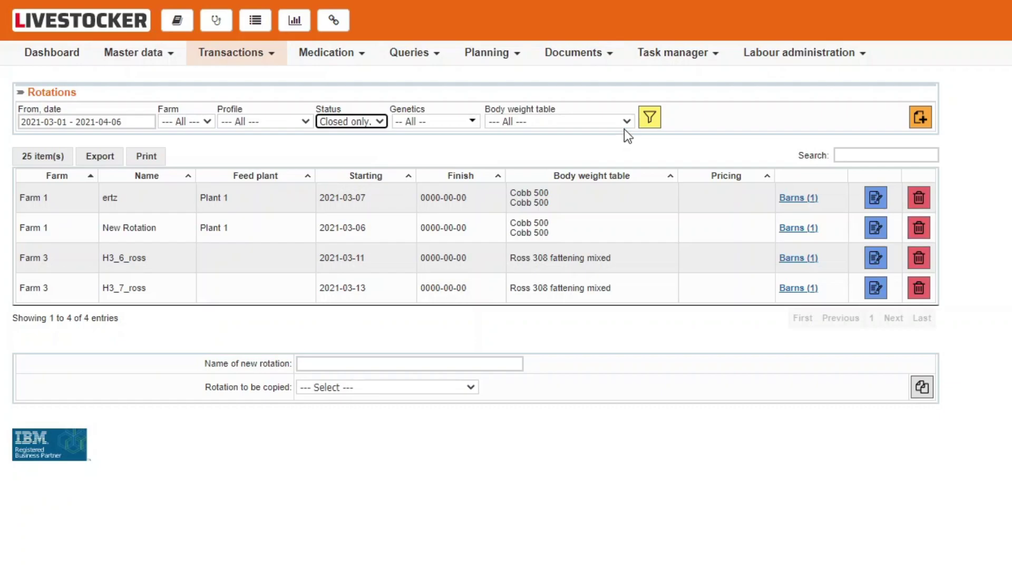
click(649, 119)
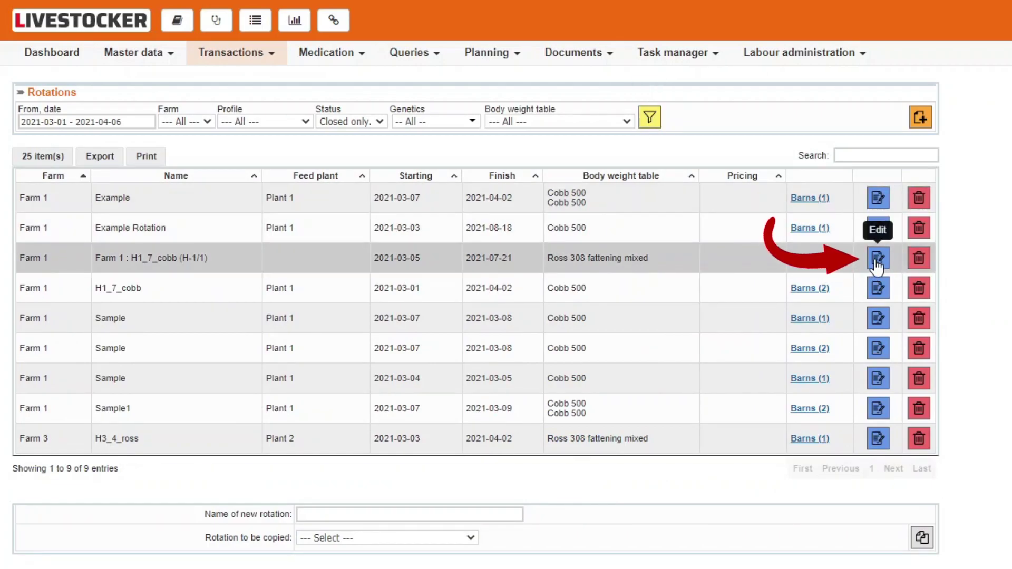
Reopen rotation Farm 1 : H1_7_cobb (H-1/1) by deleting its finishing date and saving.
click(877, 263)
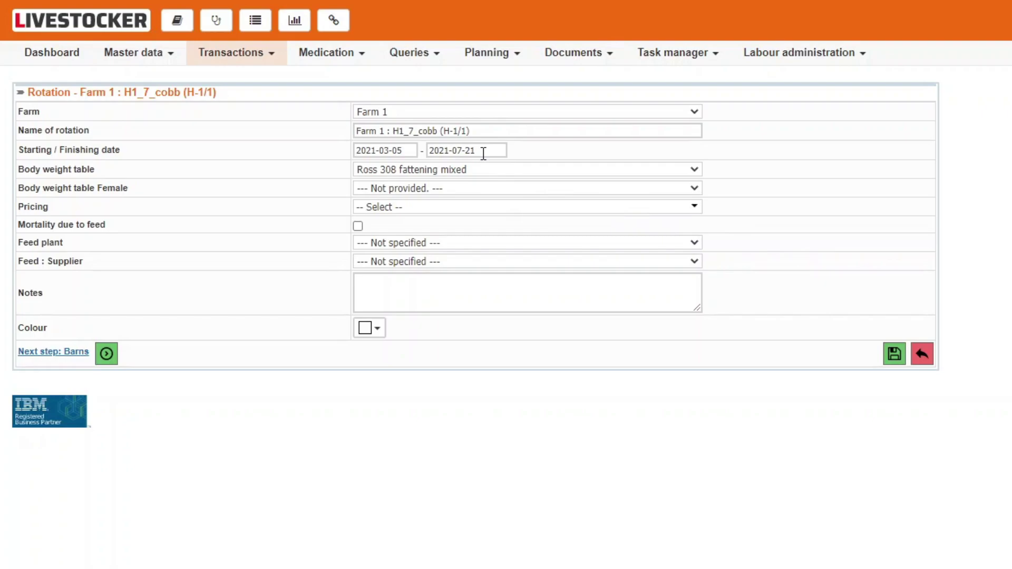
click(485, 153)
key(Delete)
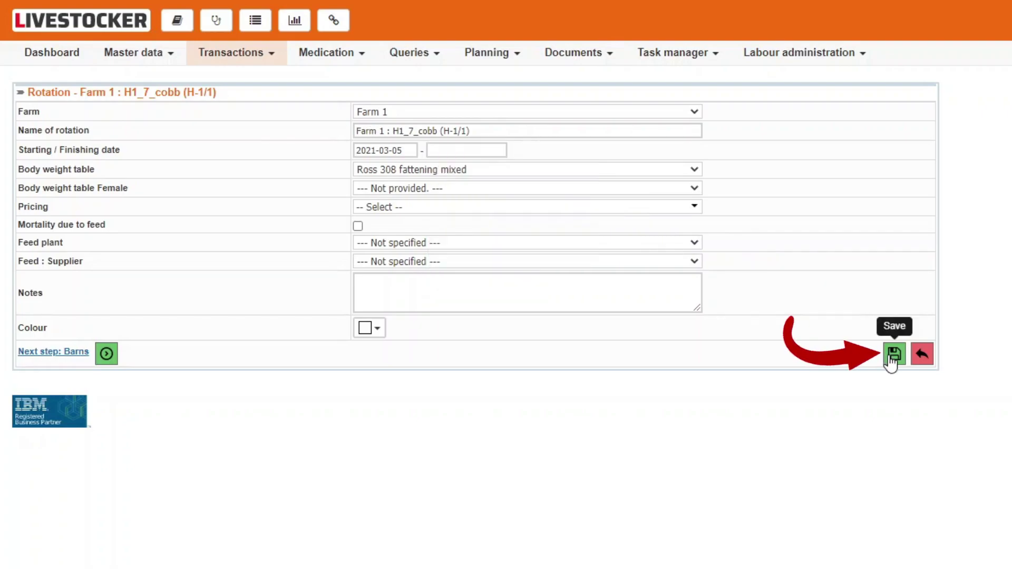
click(893, 354)
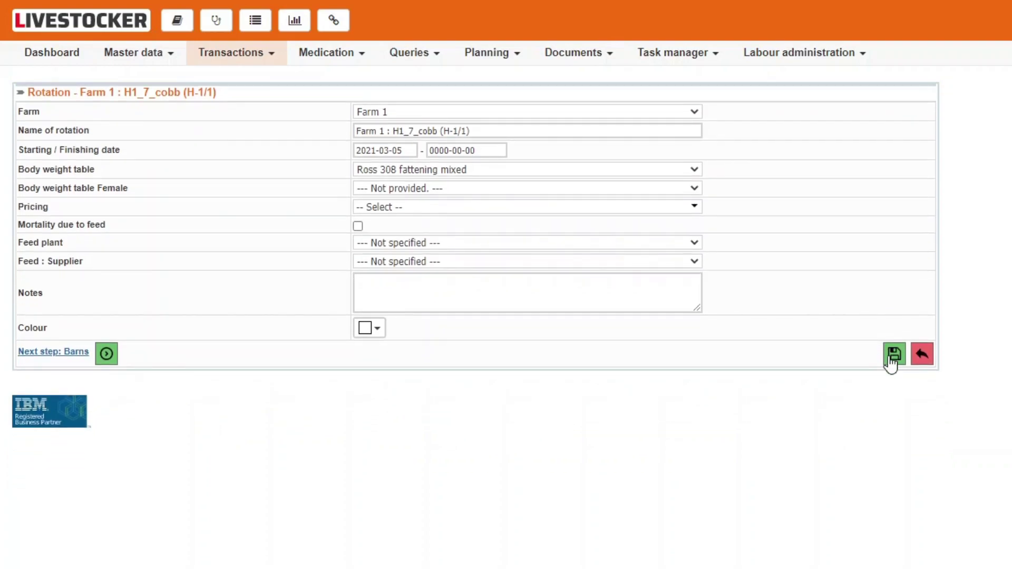
Give the rotation a new finishing date of 2021-11-17 and save.
click(489, 153)
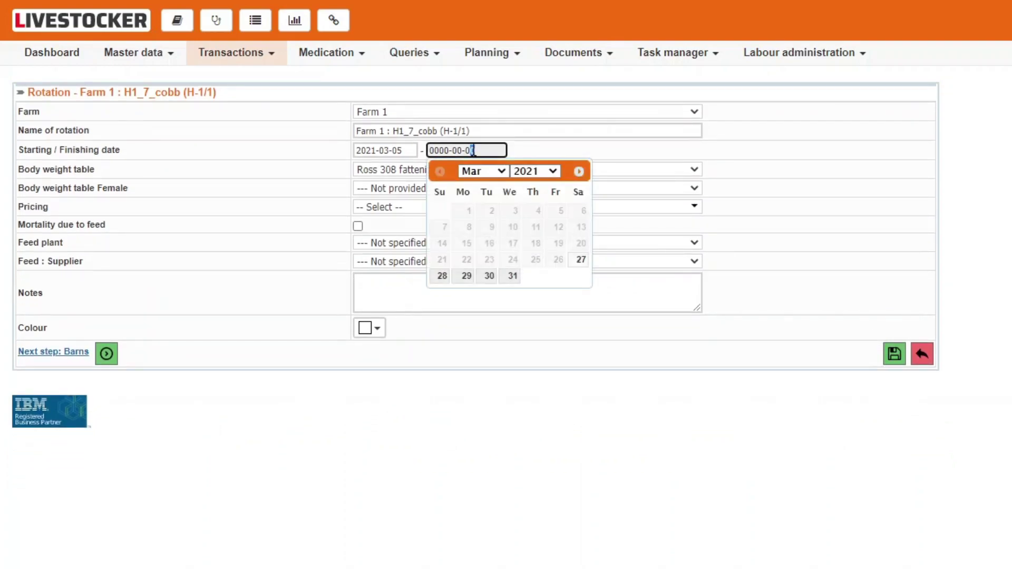
click(495, 179)
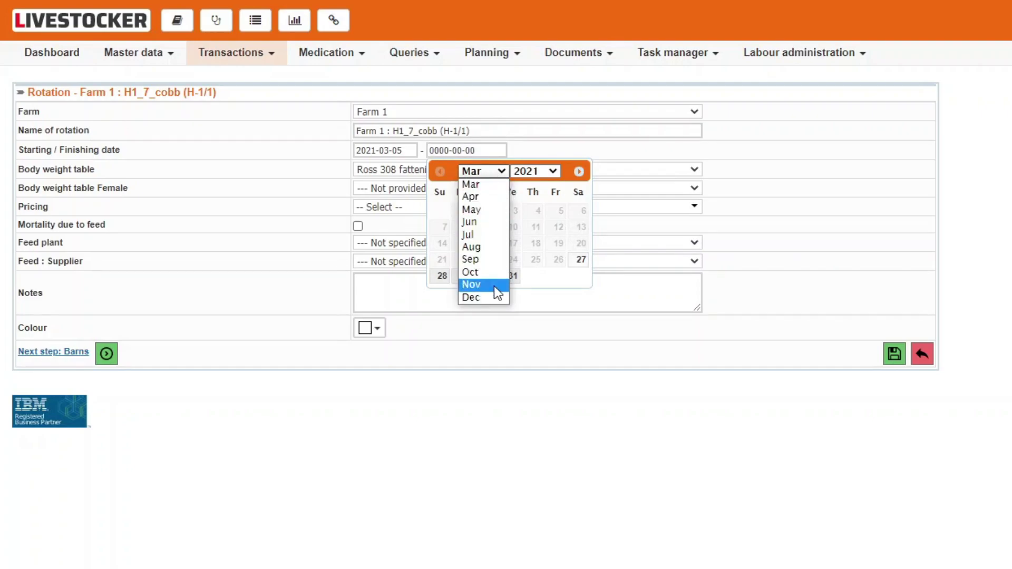
click(494, 286)
click(509, 246)
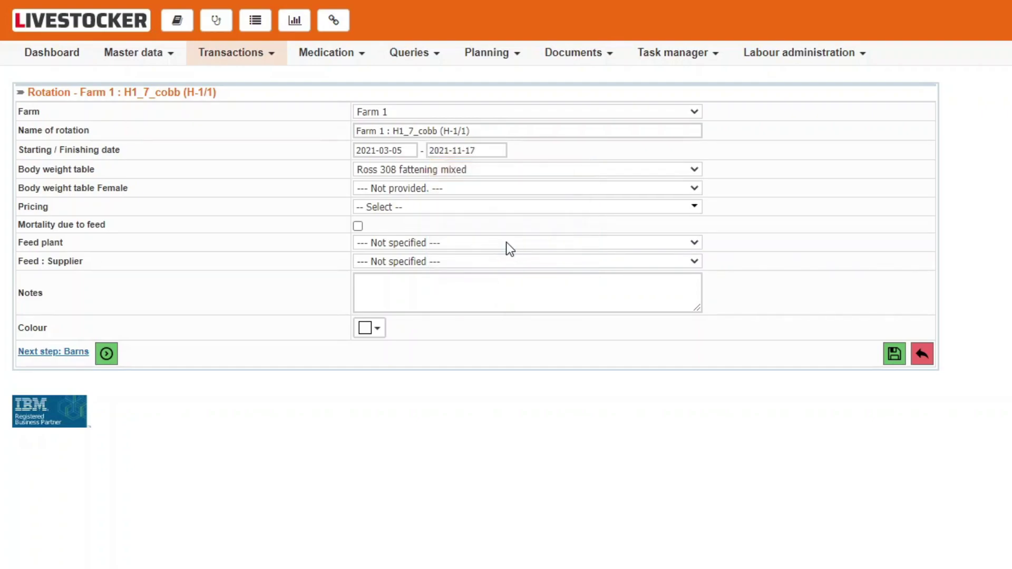
click(893, 354)
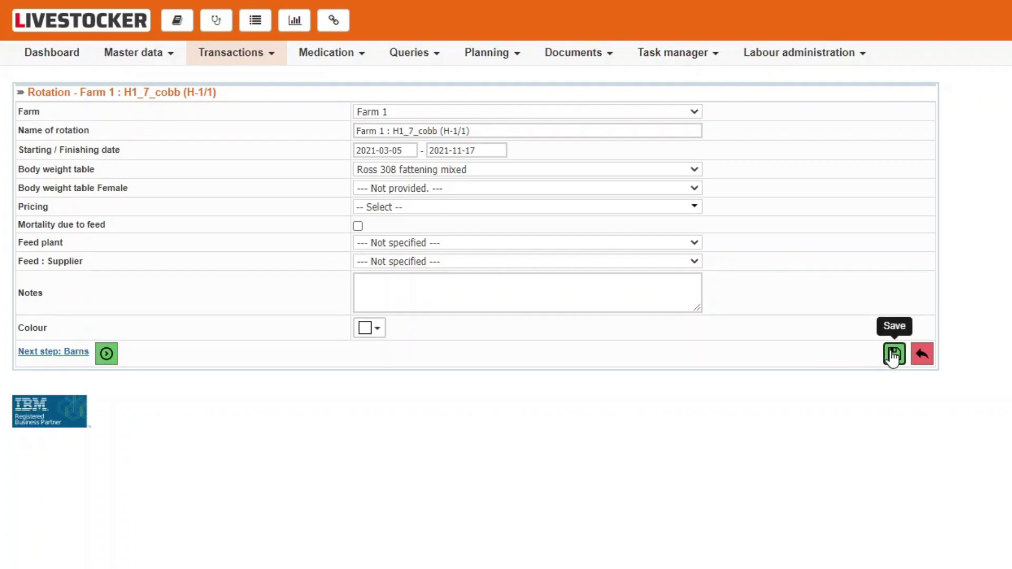